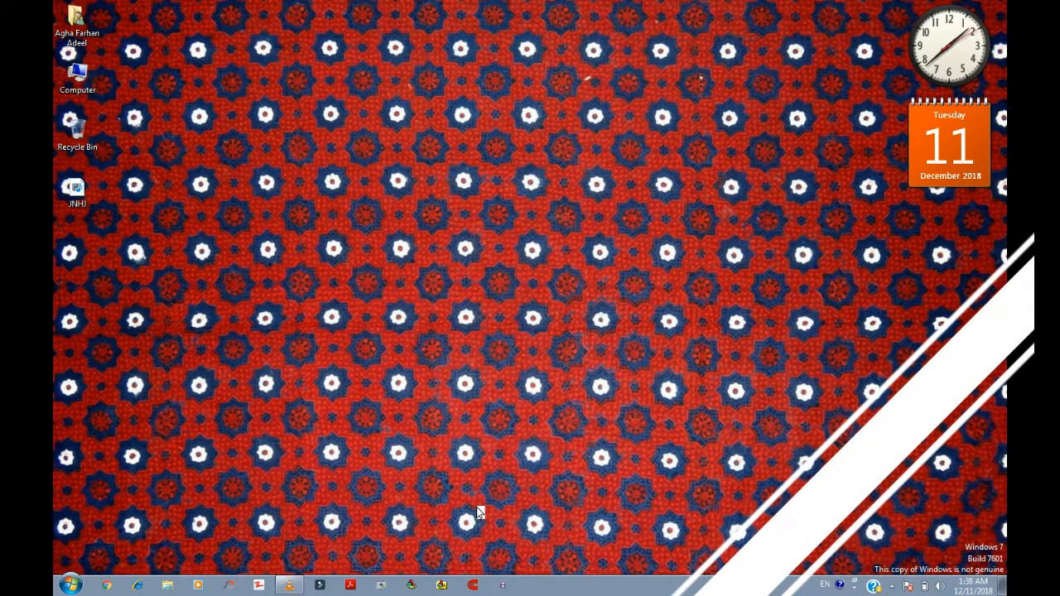
Launch VLC media player and open the capture device settings
{"action": "right_click", "coordinate": [290, 586]}
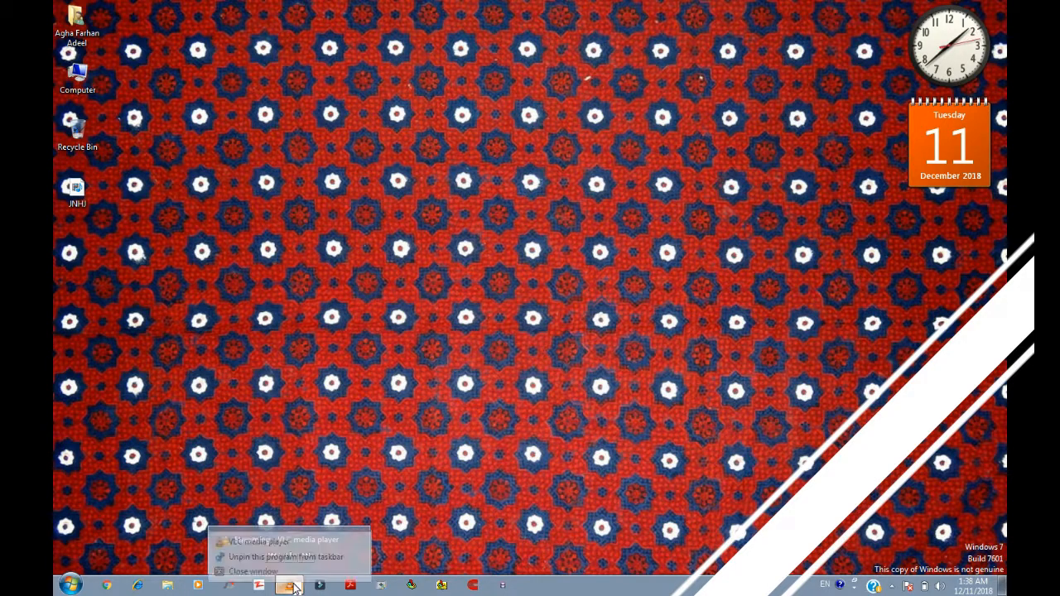
{"action": "left_click", "coordinate": [300, 535]}
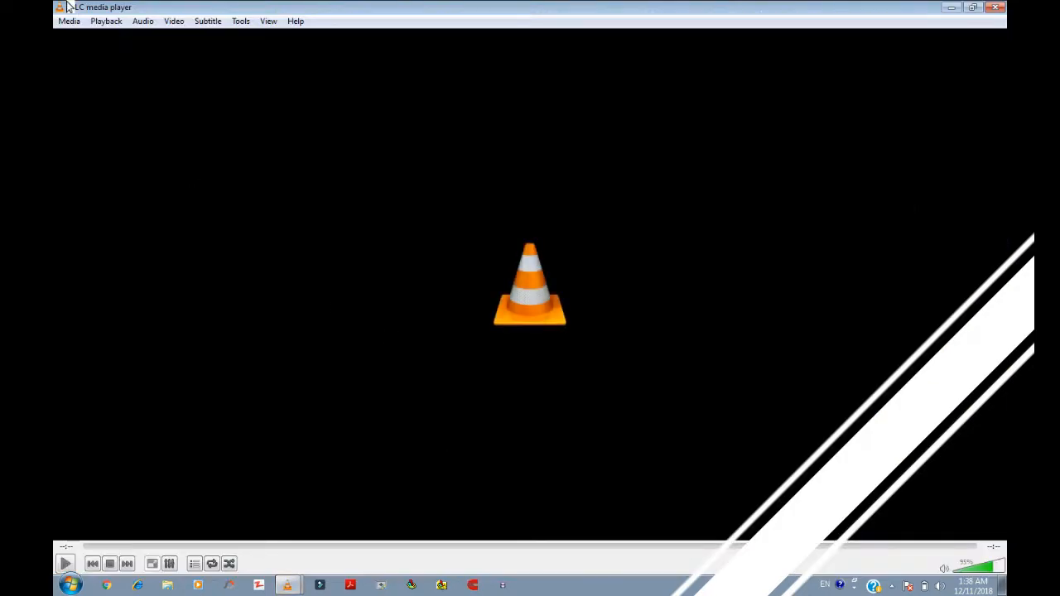
{"action": "left_click", "coordinate": [66, 22]}
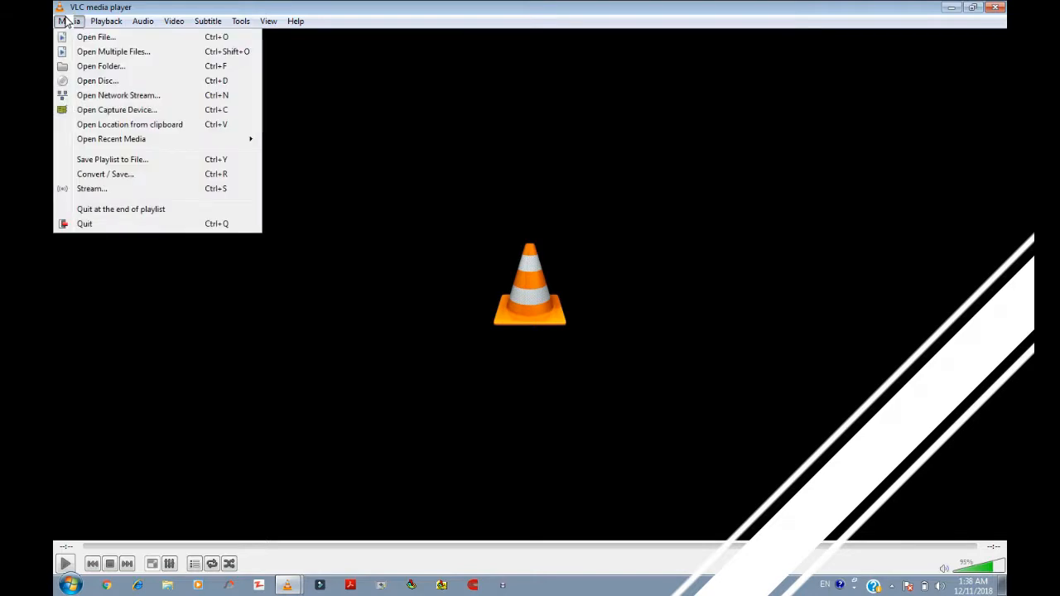
{"action": "left_click", "coordinate": [172, 111]}
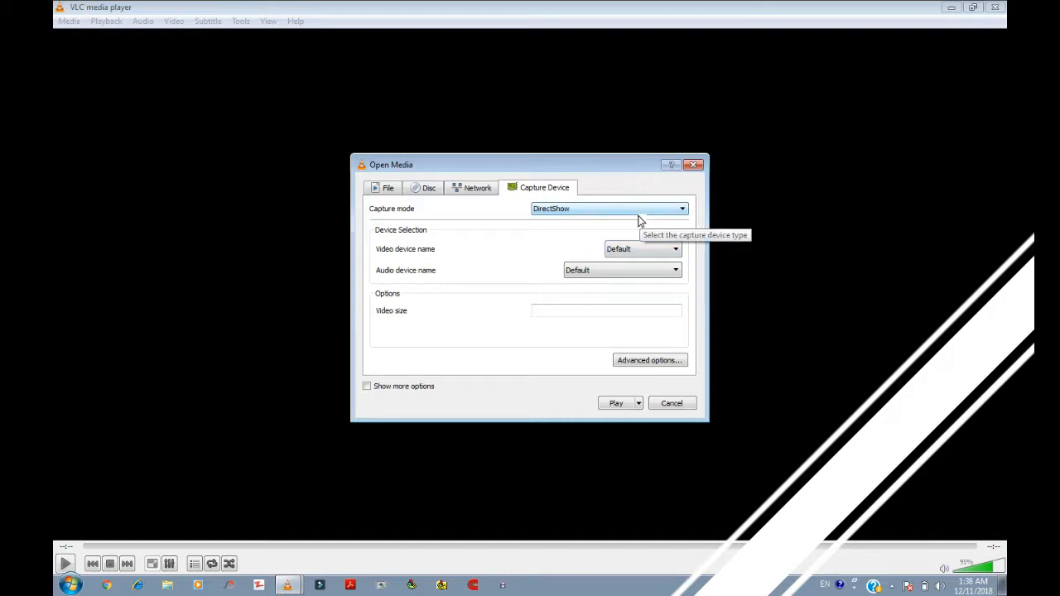
Set the capture mode to Desktop with a frame rate of 10.00 f/s and choose to convert the capture
{"action": "left_click", "coordinate": [637, 214]}
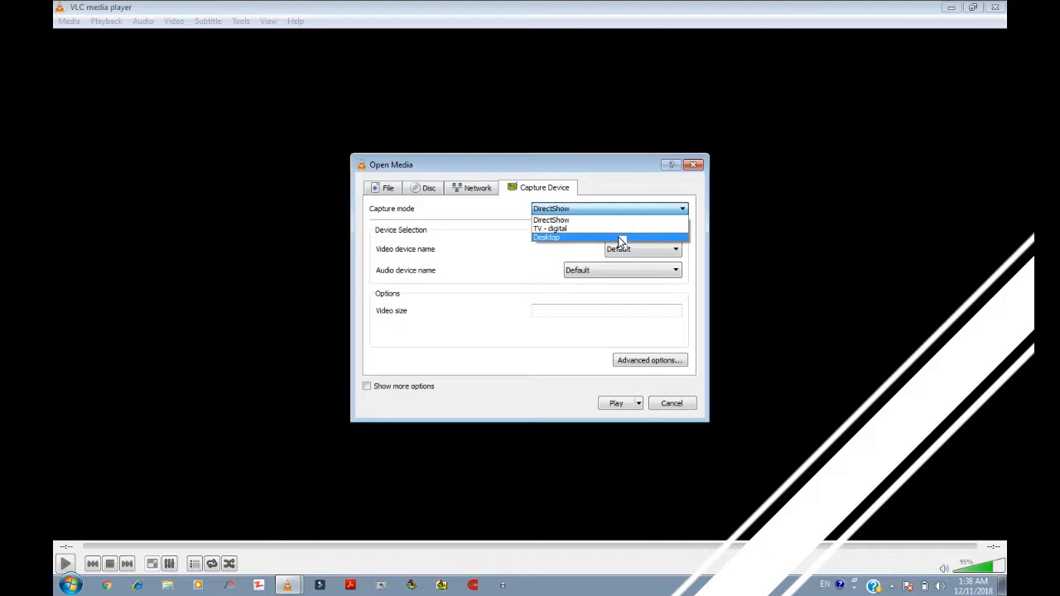
{"action": "left_click", "coordinate": [621, 238]}
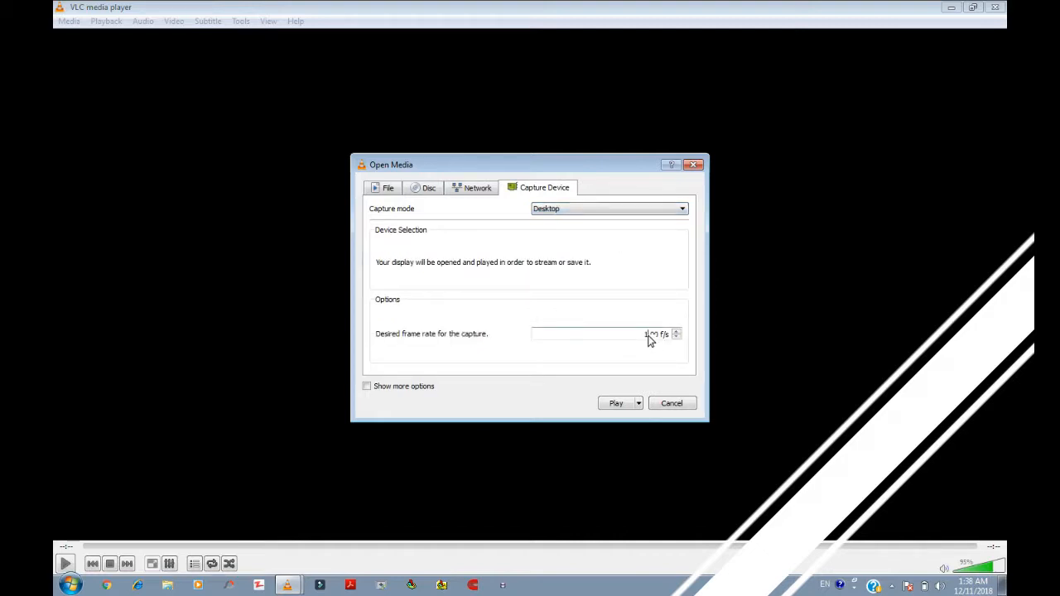
{"action": "type", "text": "0"}
{"action": "left_click", "coordinate": [638, 403]}
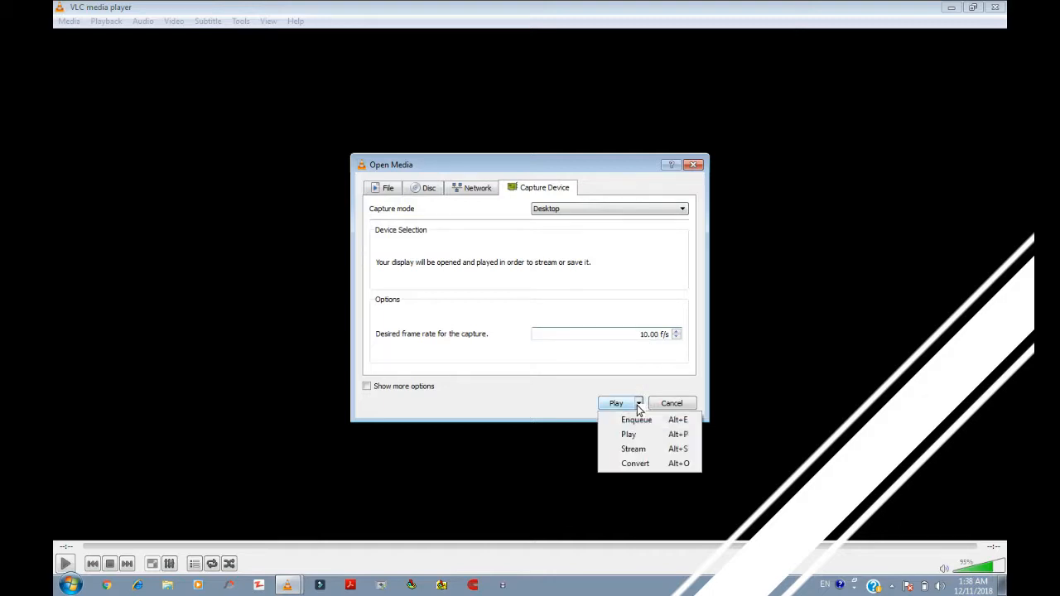
{"action": "left_click", "coordinate": [625, 465]}
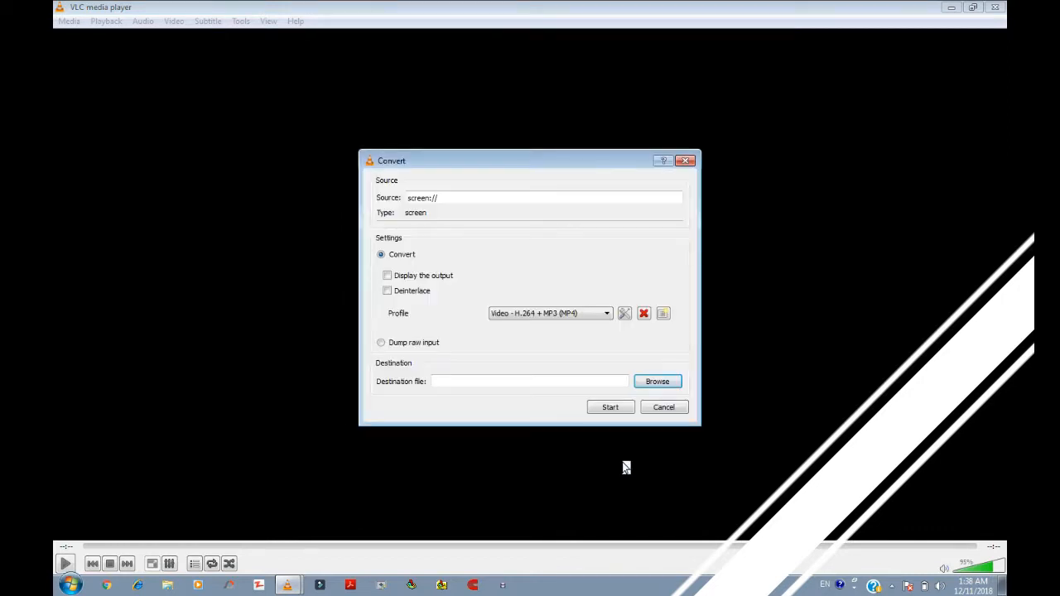
Create a conversion profile named "sindhi sahab" with MP4/MOV encapsulation and video encoding enabled with the H-264 codec
{"action": "left_click", "coordinate": [662, 318]}
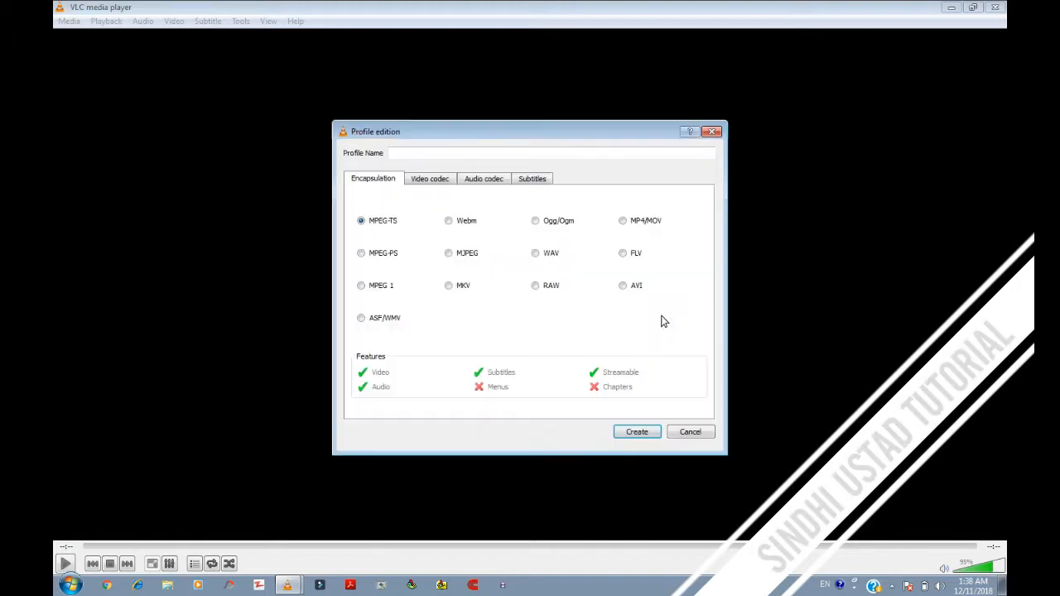
{"action": "left_click", "coordinate": [654, 228]}
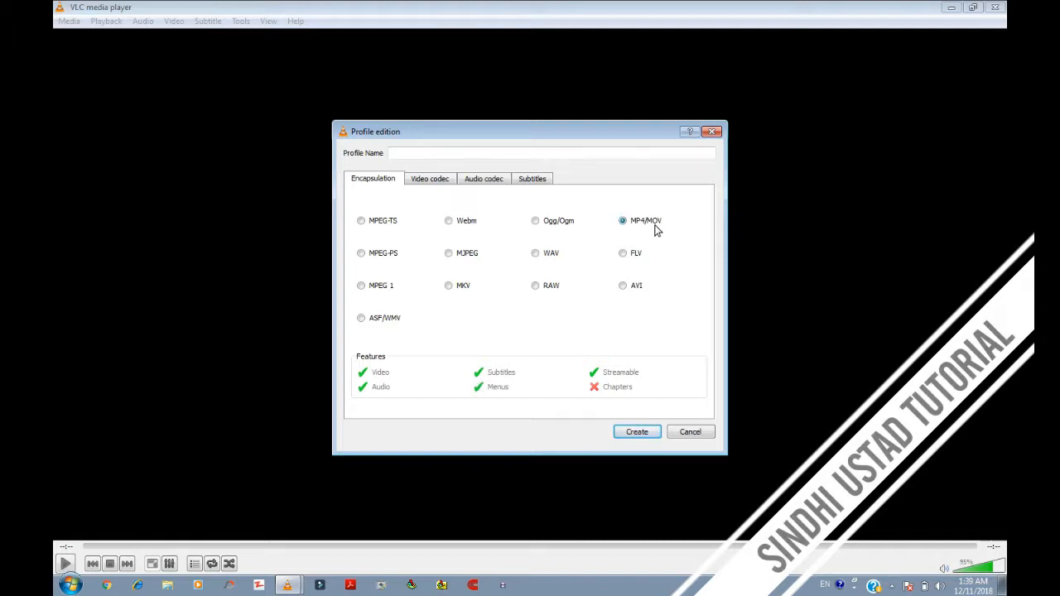
{"action": "left_click", "coordinate": [435, 182]}
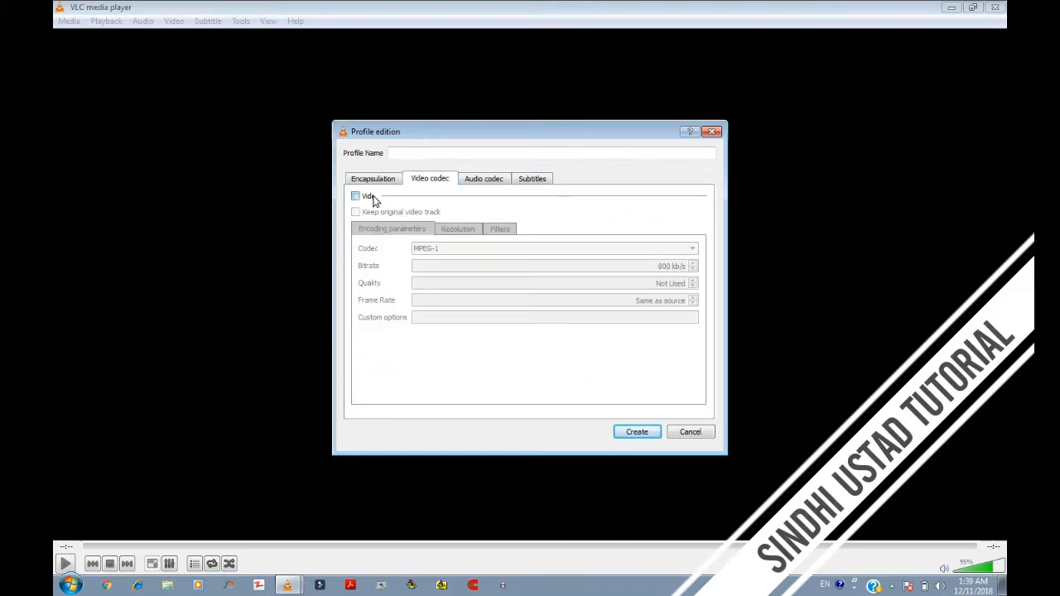
{"action": "left_click", "coordinate": [370, 197]}
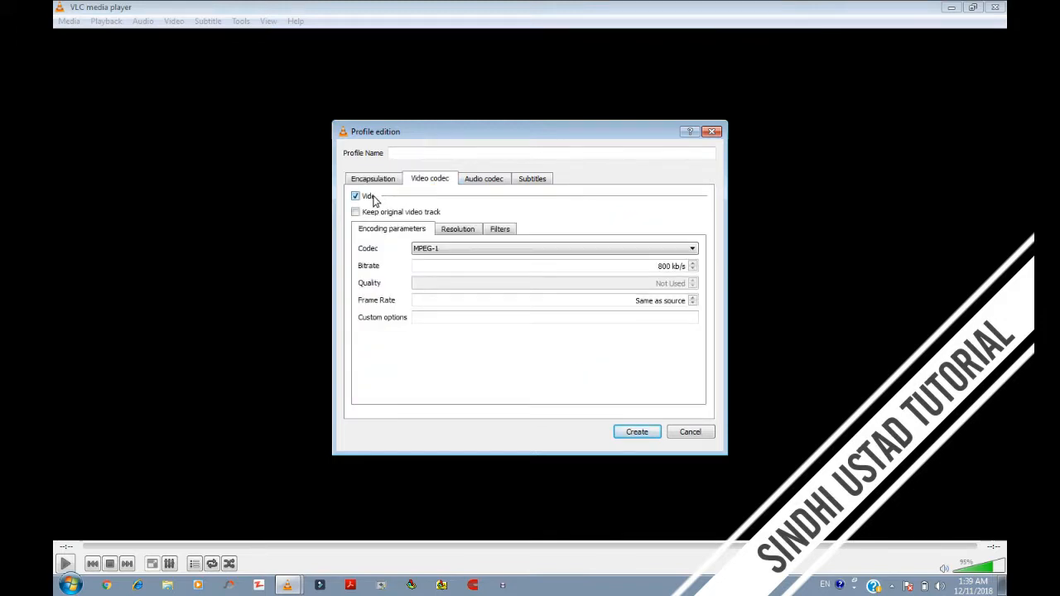
{"action": "left_click", "coordinate": [471, 248]}
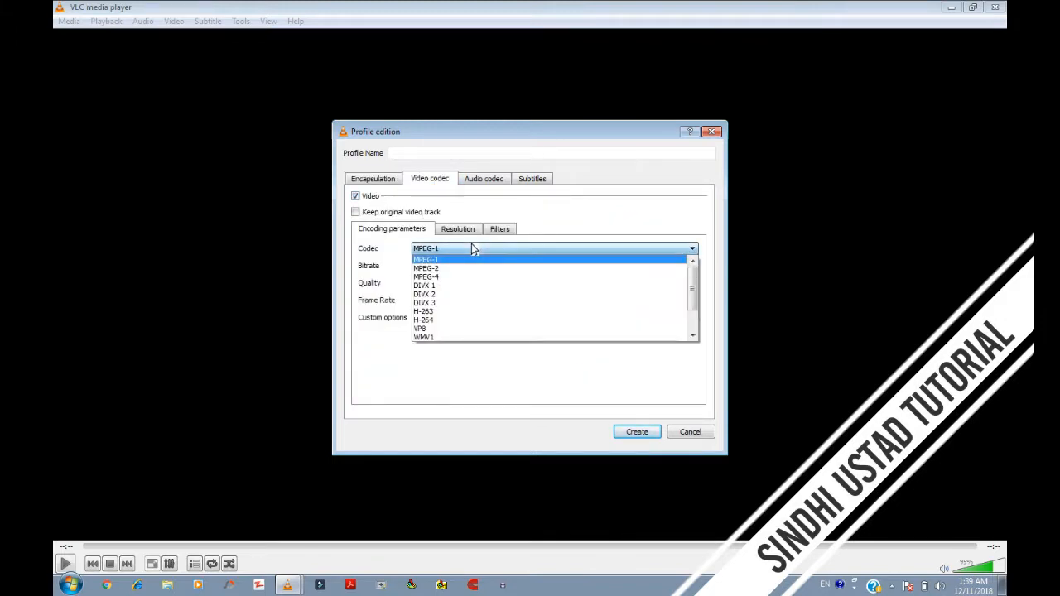
{"action": "left_click", "coordinate": [454, 323]}
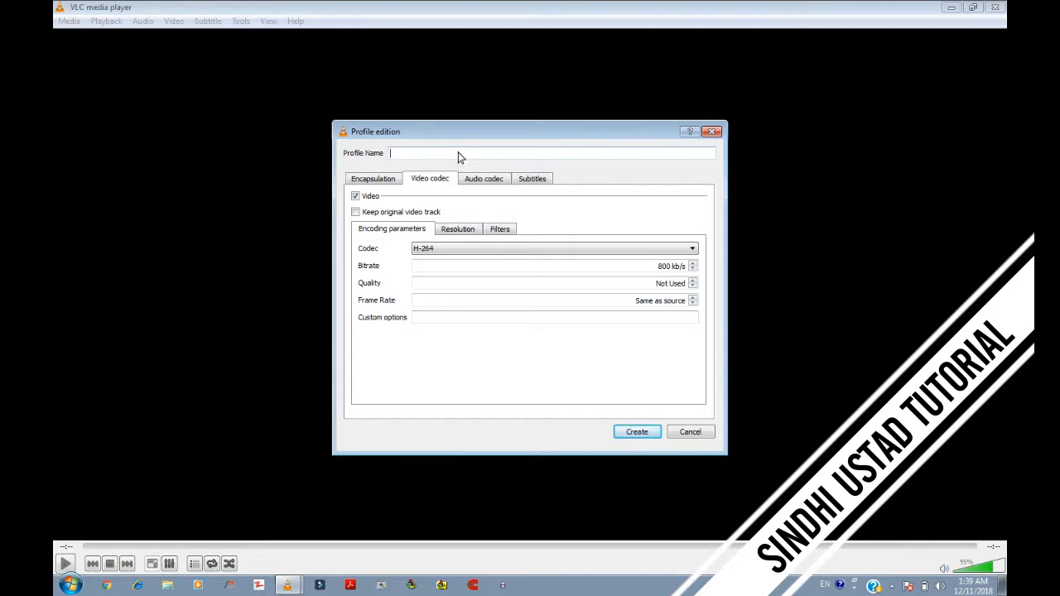
{"action": "type", "text": "sindhi sahab"}
{"action": "left_click", "coordinate": [636, 431]}
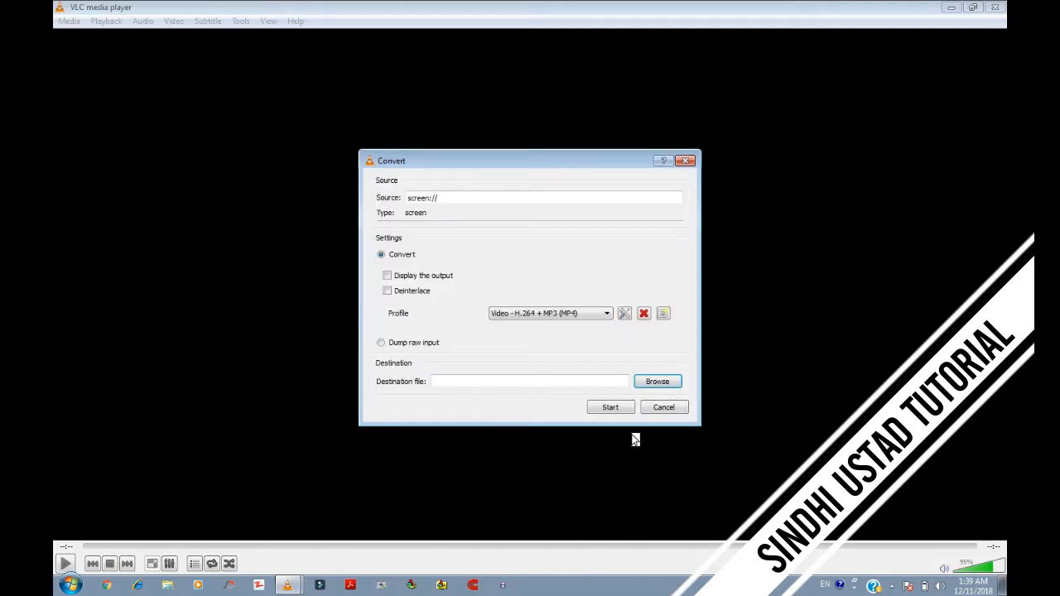
Set the destination file to "sindhi sahab" in the SCREEN VIDEO RECORD folder of the Videos library
{"action": "left_click", "coordinate": [656, 382]}
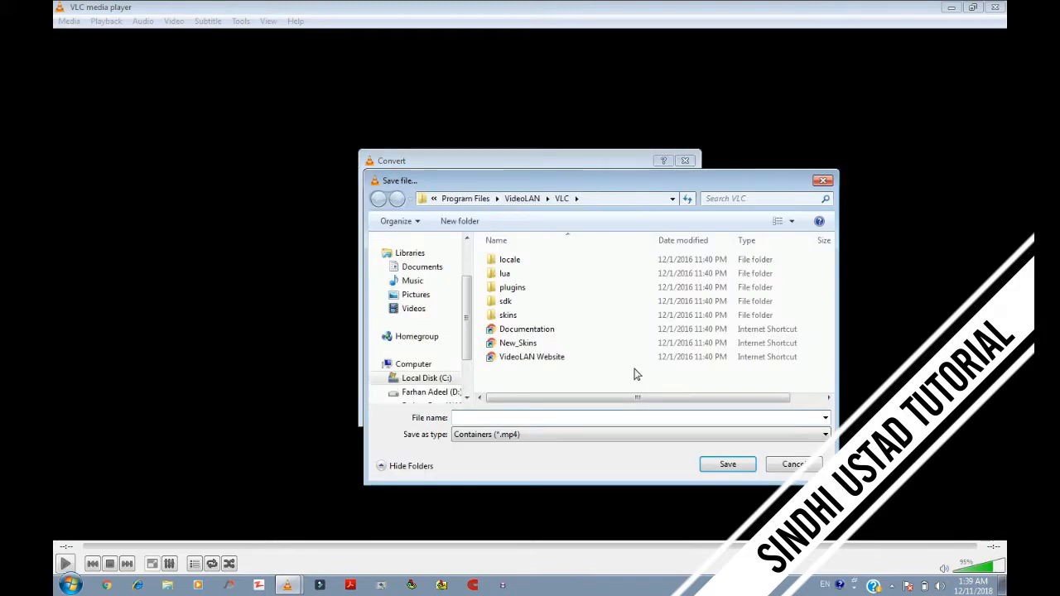
{"action": "left_click", "coordinate": [441, 312]}
{"action": "left_click", "coordinate": [608, 331]}
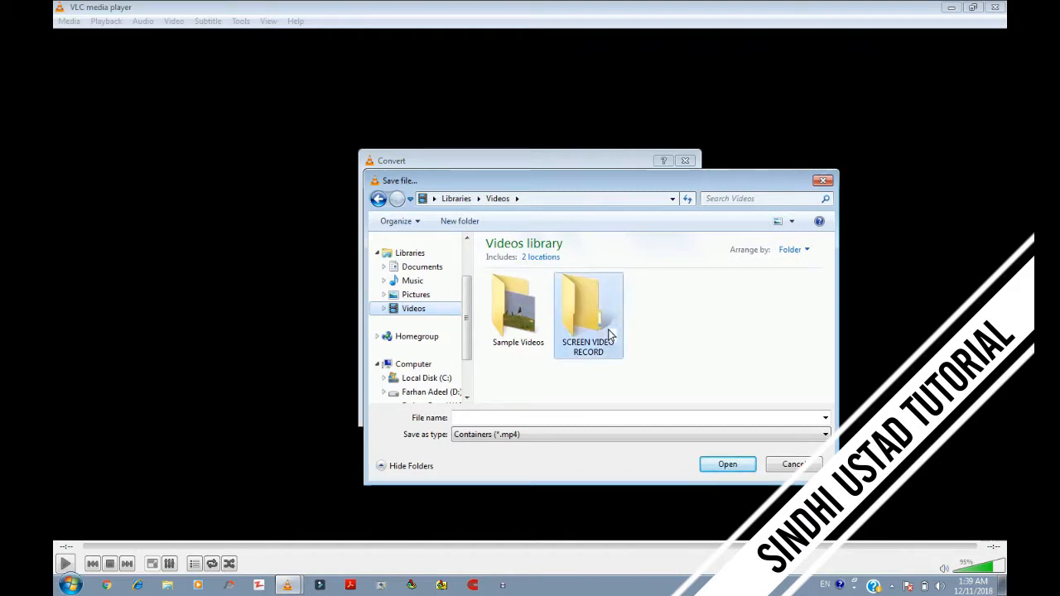
{"action": "double_click", "coordinate": [608, 331]}
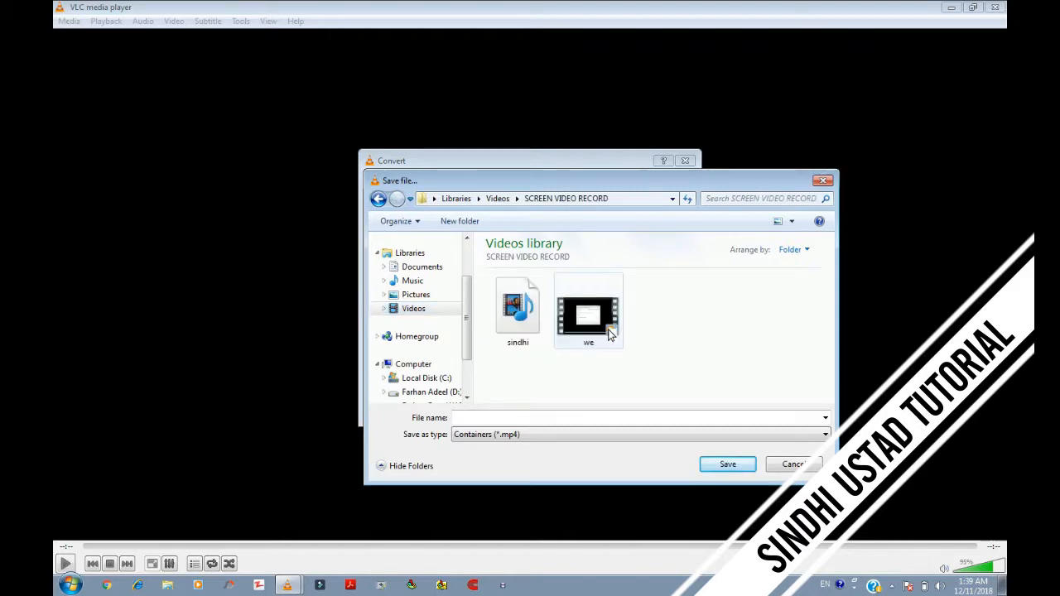
{"action": "left_click", "coordinate": [515, 420]}
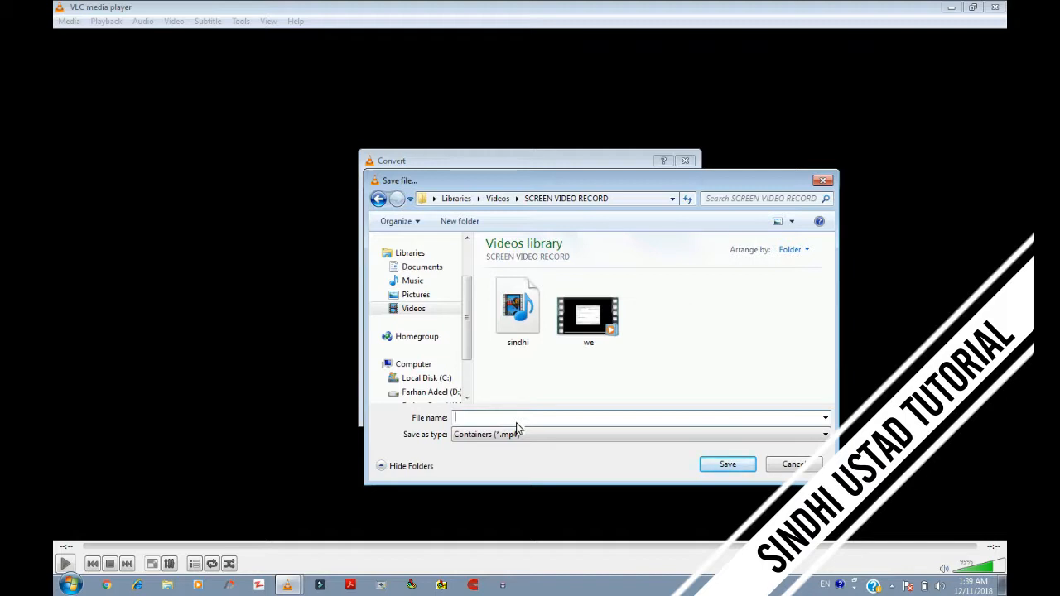
{"action": "type", "text": "sindhi"}
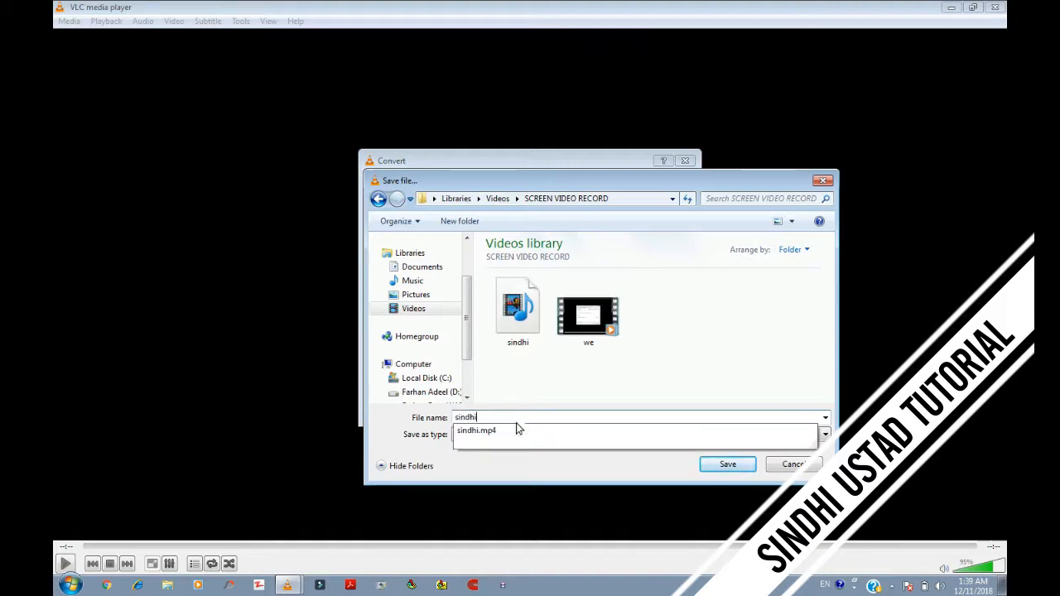
{"action": "type", "text": " sa"}
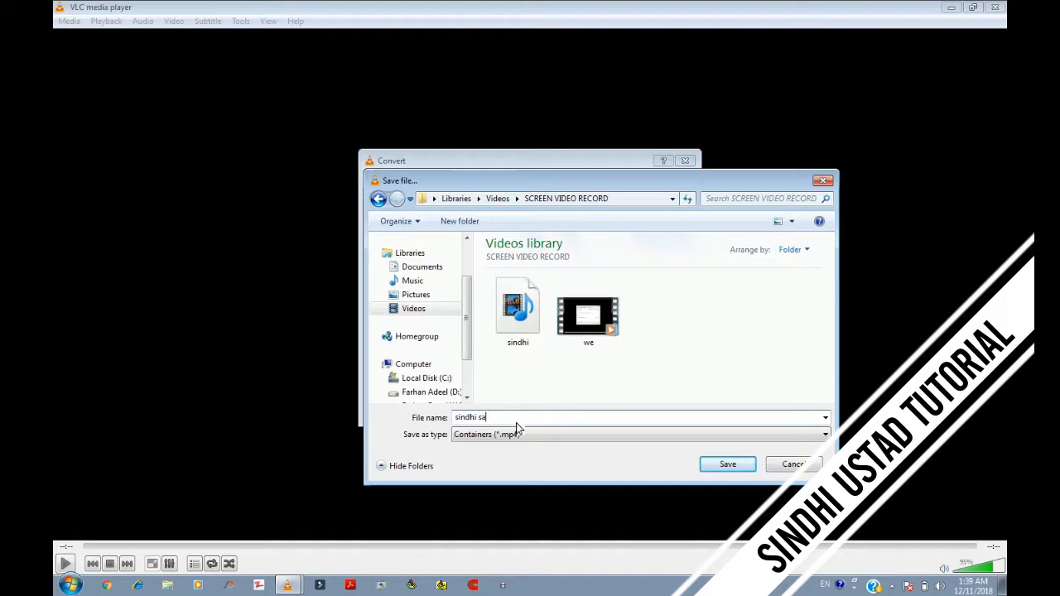
{"action": "type", "text": "hab"}
{"action": "left_click", "coordinate": [712, 467]}
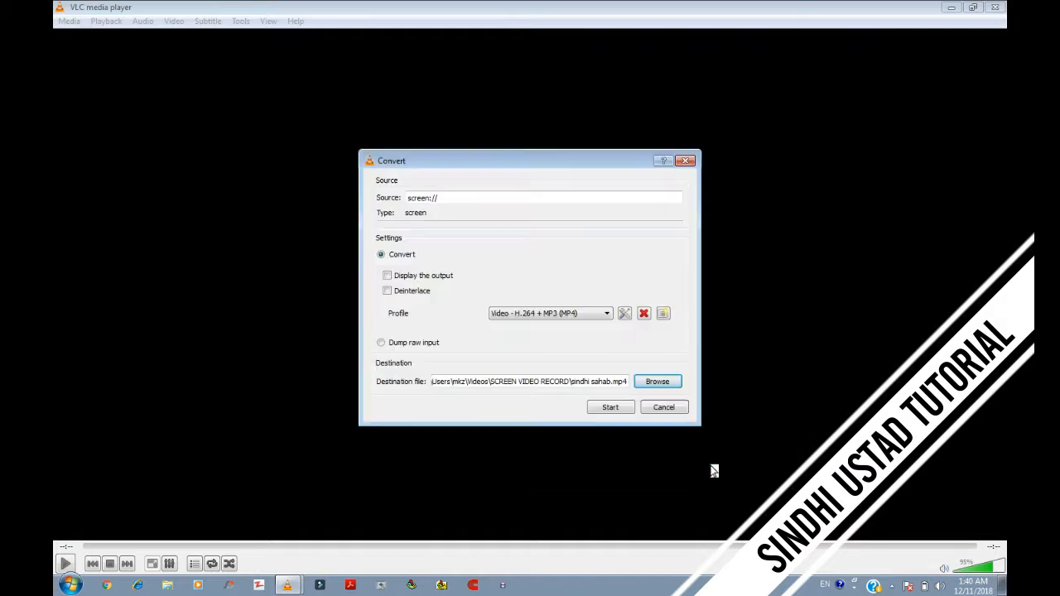
Start the screen recording, shrink the player from full screen to a smaller window, and refresh the desktop
{"action": "left_click", "coordinate": [610, 407]}
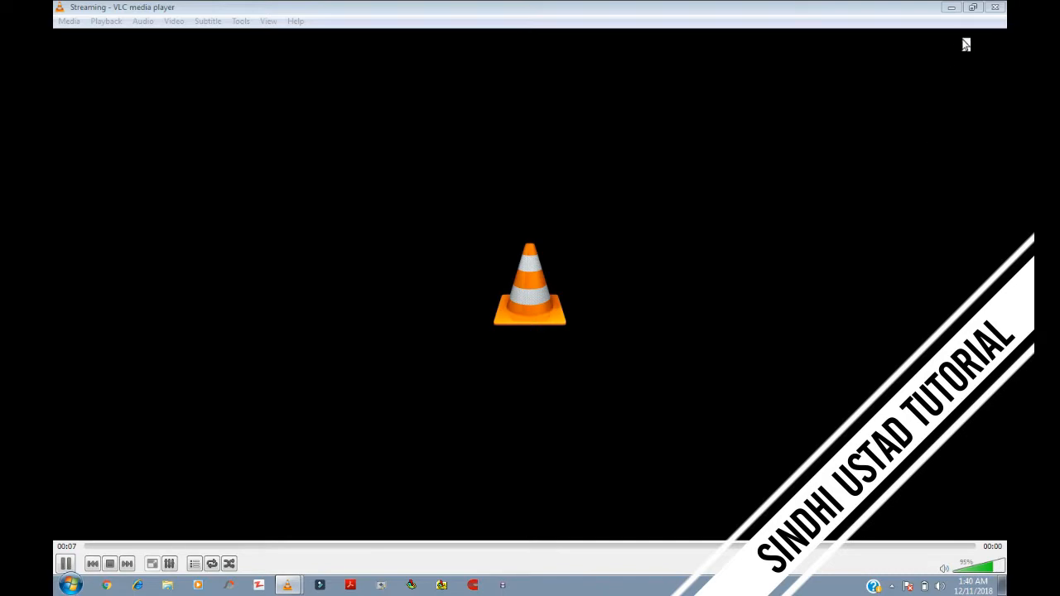
{"action": "left_click", "coordinate": [973, 7]}
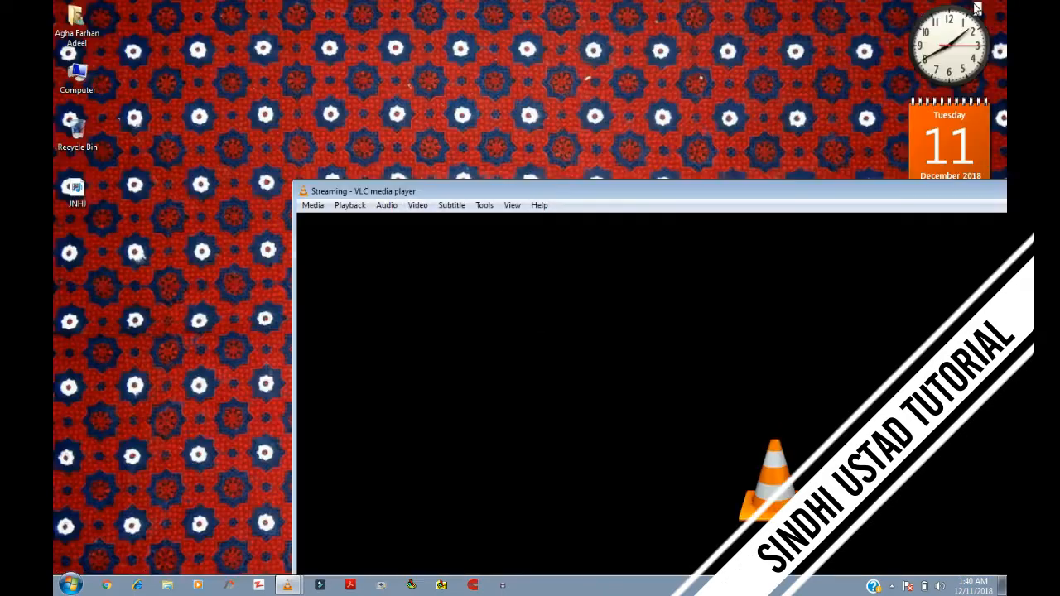
{"action": "left_click", "coordinate": [319, 35]}
{"action": "right_click", "coordinate": [454, 30]}
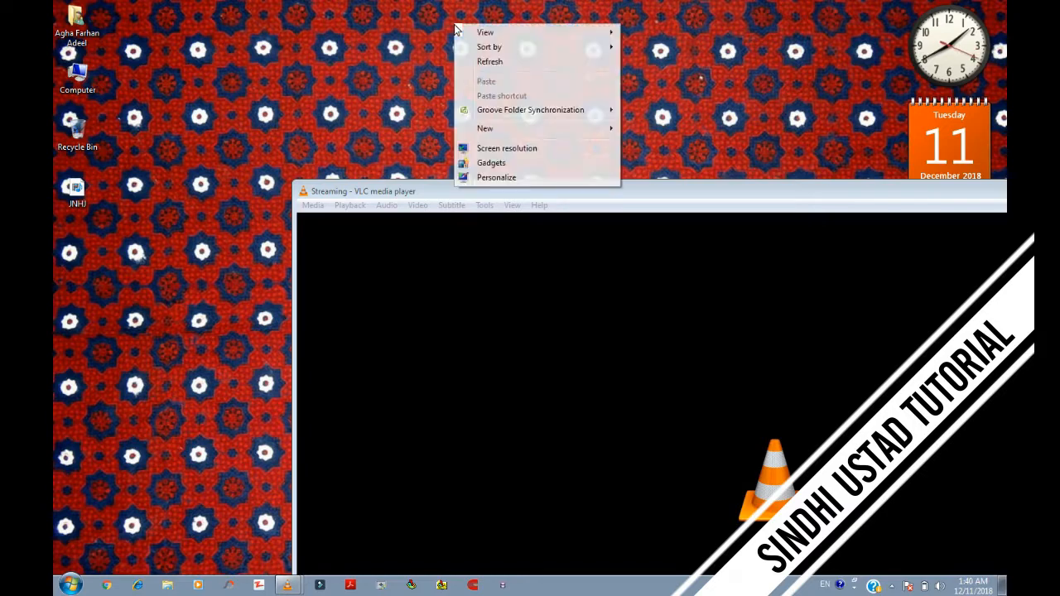
{"action": "left_click", "coordinate": [496, 64]}
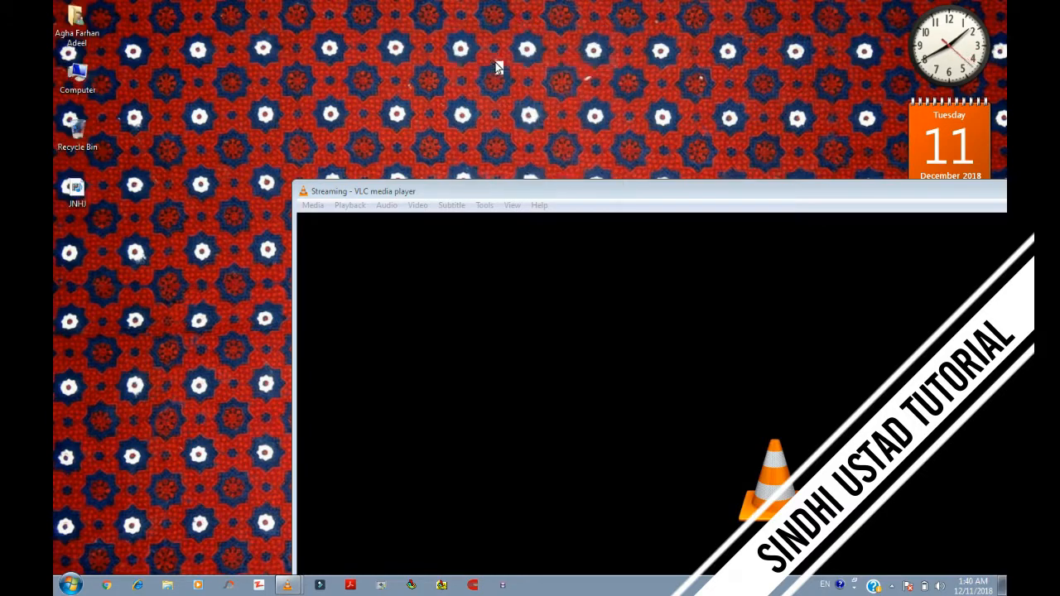
Maximize the streaming player window, and close it to end the recording
{"action": "double_click", "coordinate": [516, 196]}
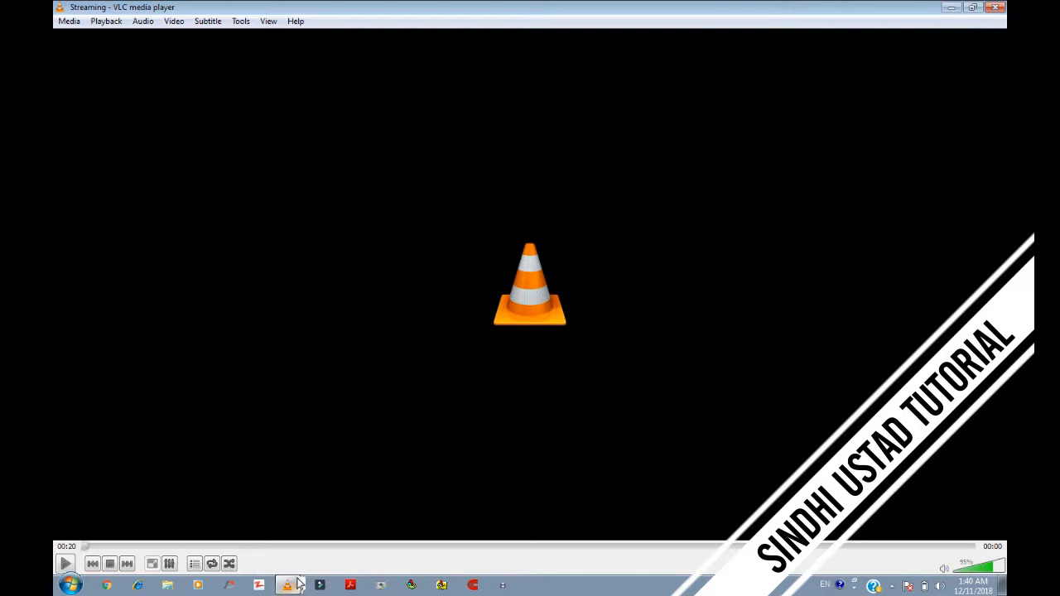
{"action": "mouse_move", "coordinate": [299, 584]}
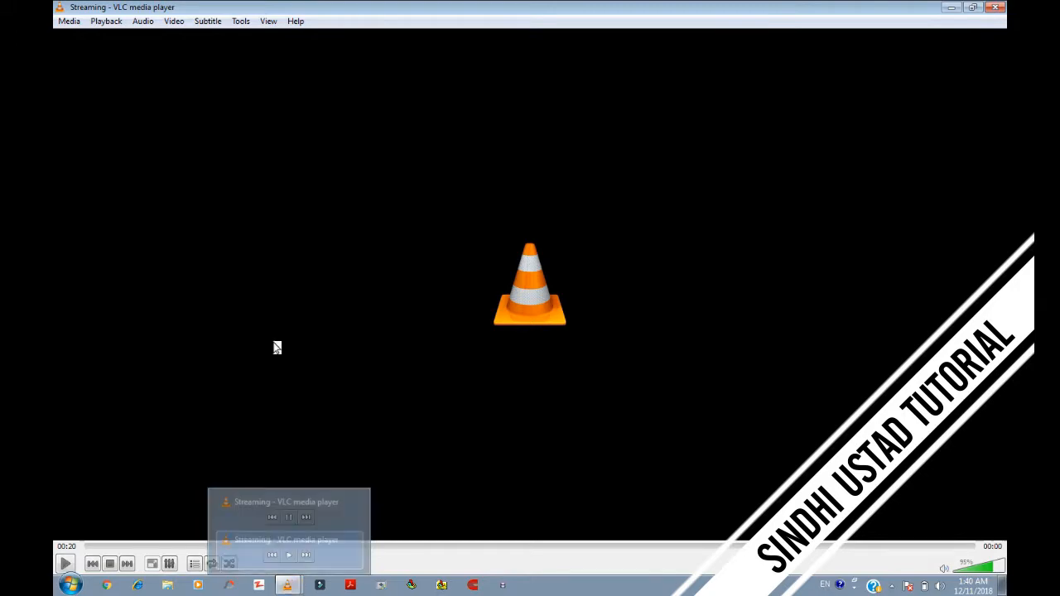
{"action": "left_click", "coordinate": [997, 9]}
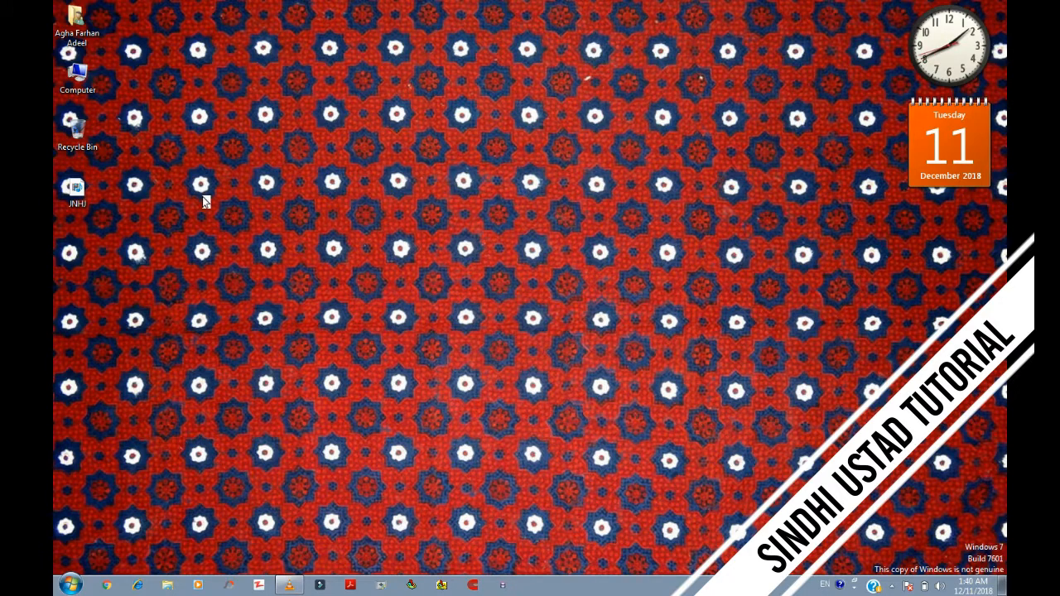
Play the "sindhi sahab" recording from the SCREEN VIDEO RECORD folder in My Videos, and close the player and folder
{"action": "double_click", "coordinate": [77, 33]}
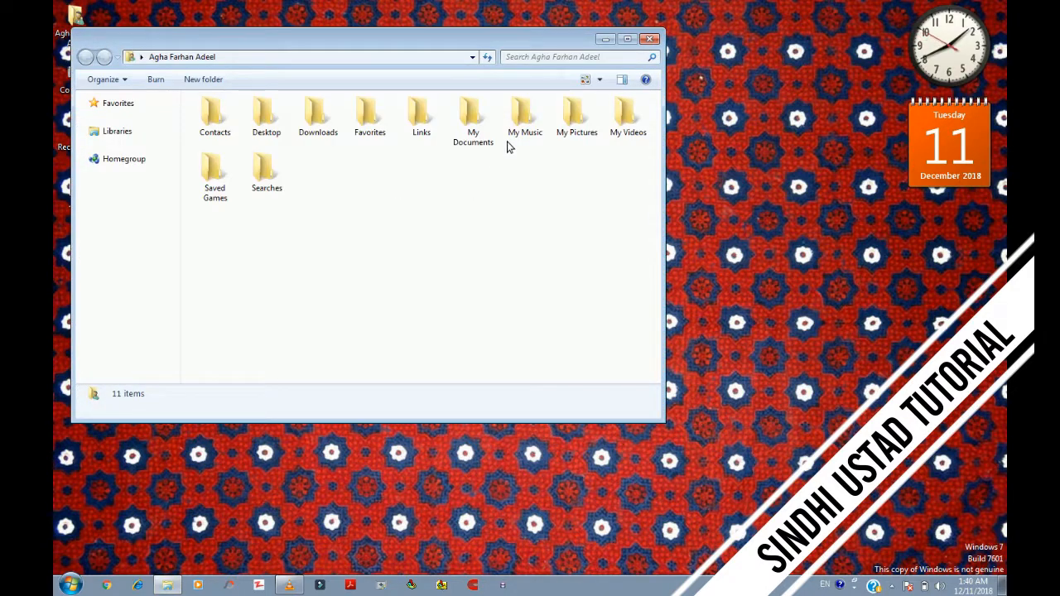
{"action": "double_click", "coordinate": [631, 130]}
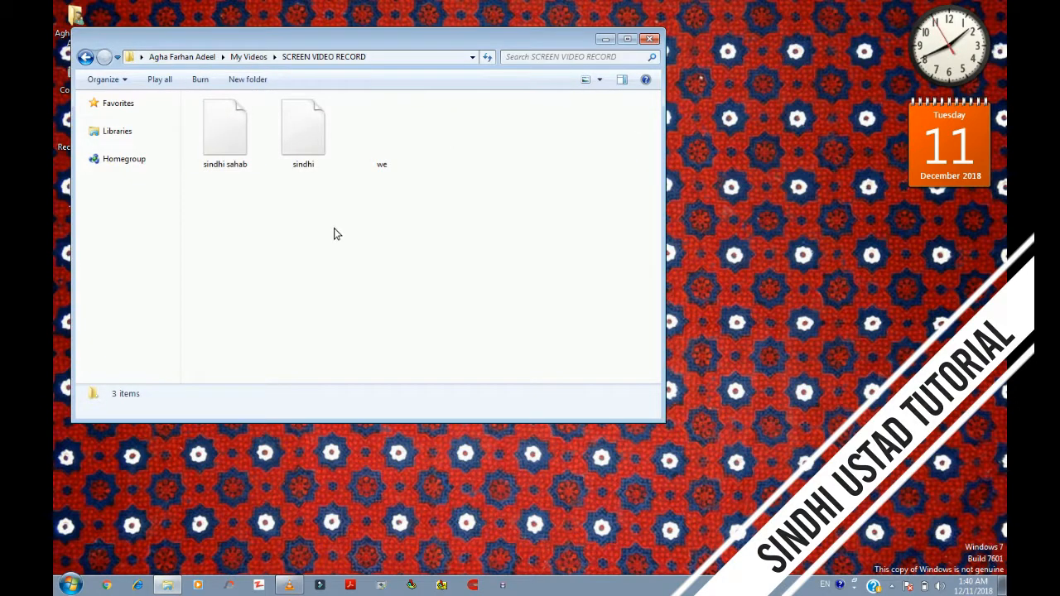
{"action": "left_click", "coordinate": [240, 146]}
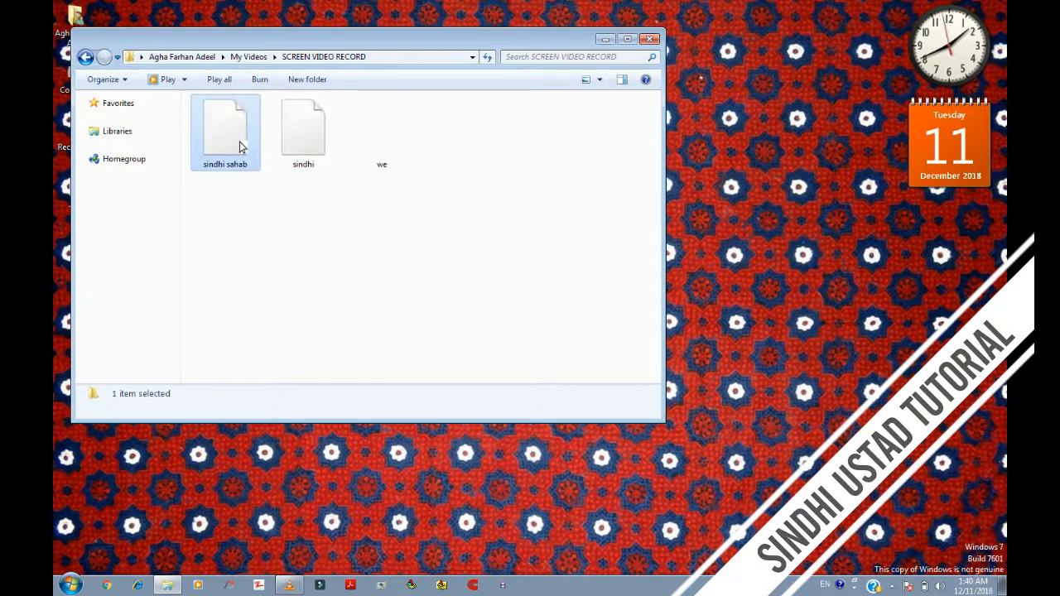
{"action": "double_click", "coordinate": [239, 146]}
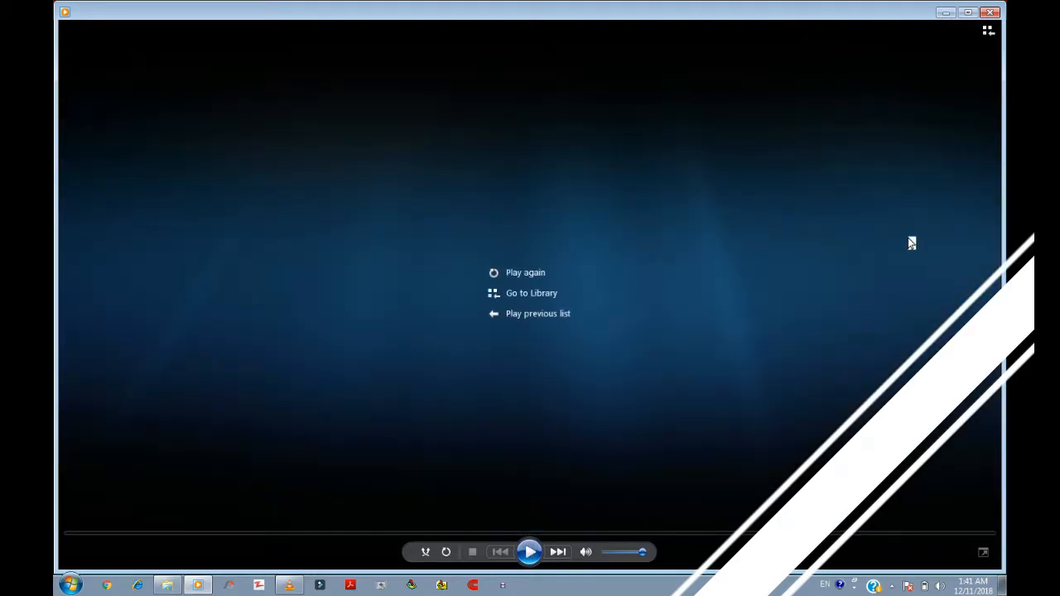
{"action": "left_click", "coordinate": [991, 12]}
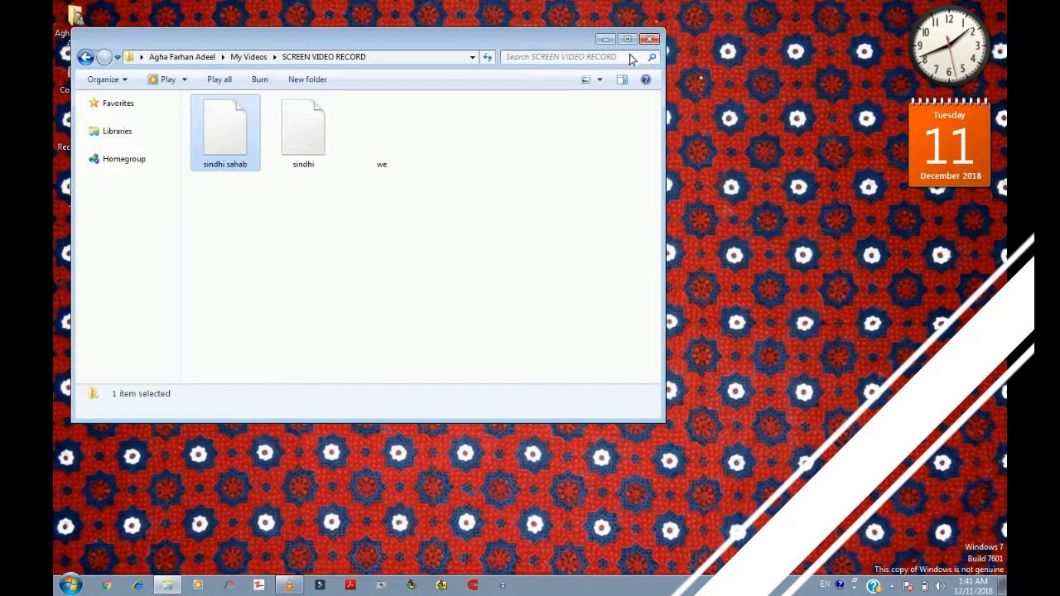
{"action": "left_click", "coordinate": [650, 39]}
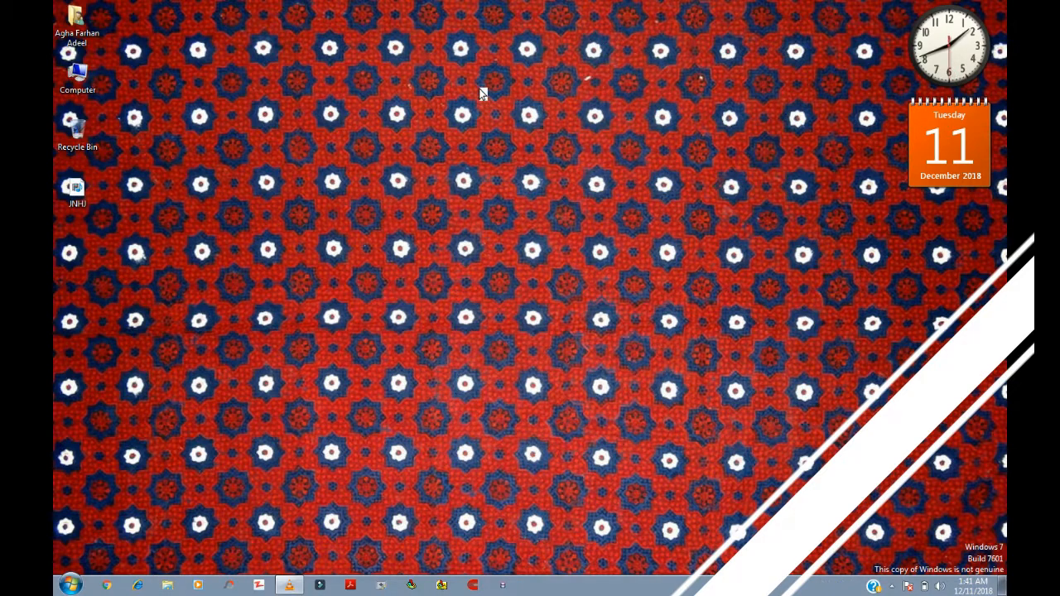
{"action": "left_click_drag", "start_coordinate": [481, 92], "coordinate": [663, 277]}
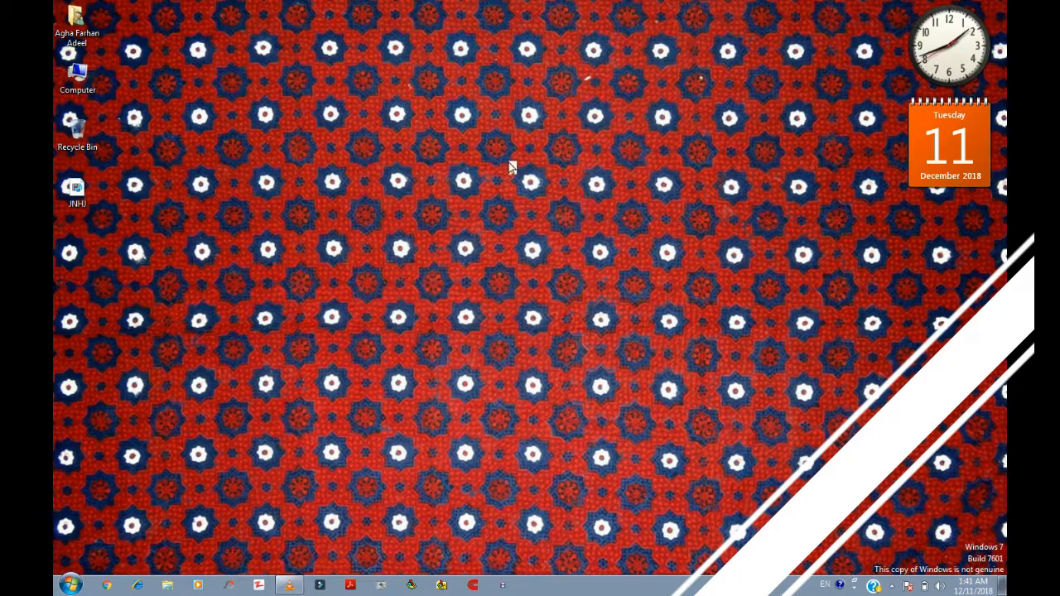
{"action": "left_click_drag", "start_coordinate": [470, 142], "coordinate": [703, 323]}
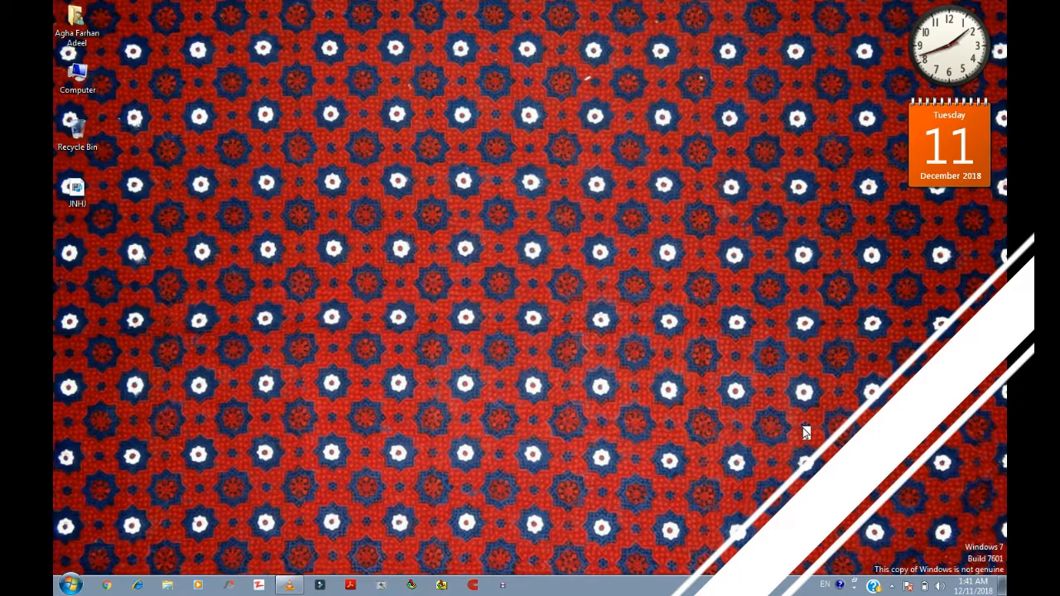